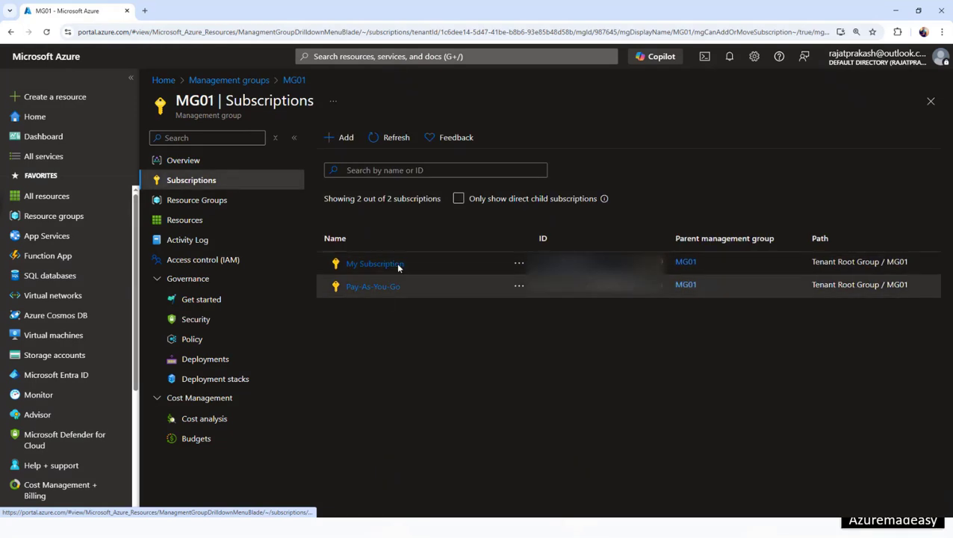
left_click(340, 137)
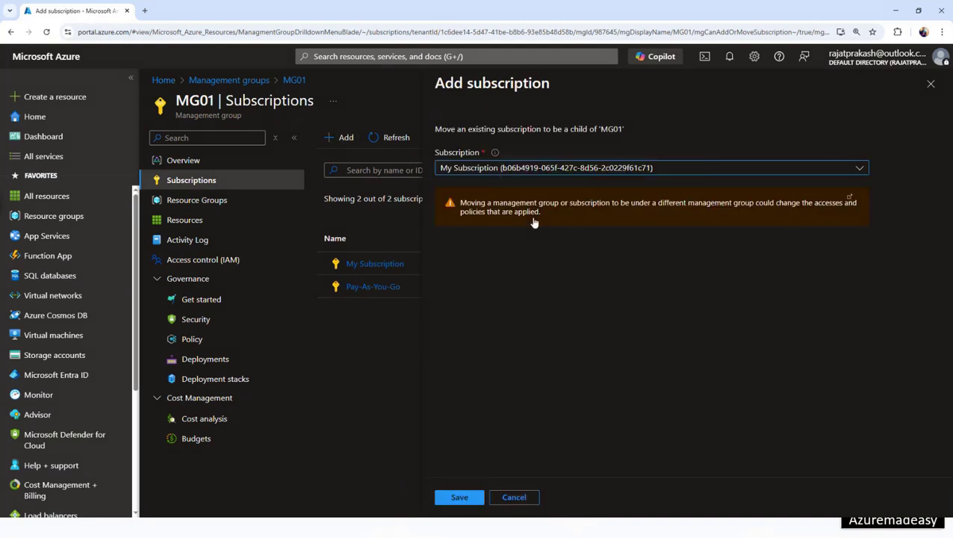
left_click(595, 172)
left_click(917, 93)
left_click(930, 84)
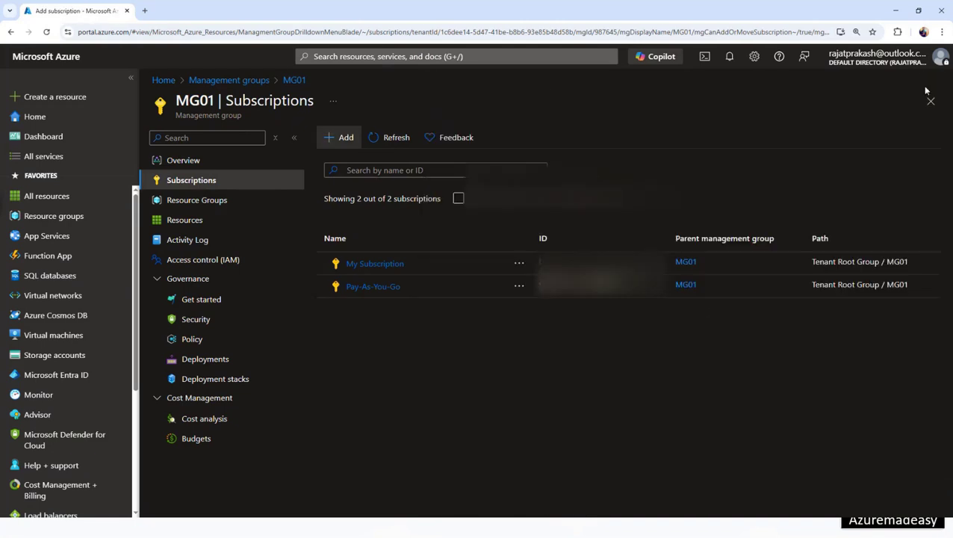
View the policy compliance and policy overview of management group MG01, and return to the portal home page
left_click(224, 343)
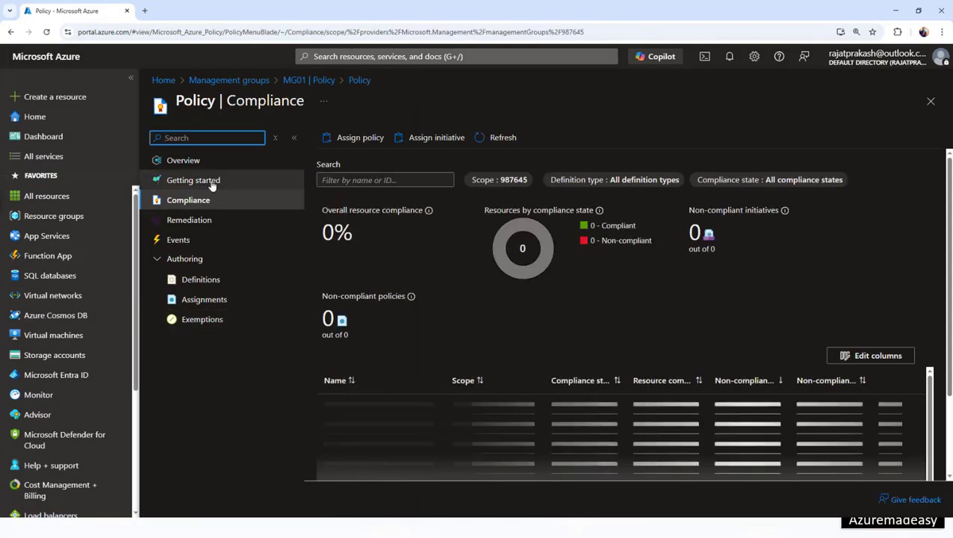
left_click(232, 165)
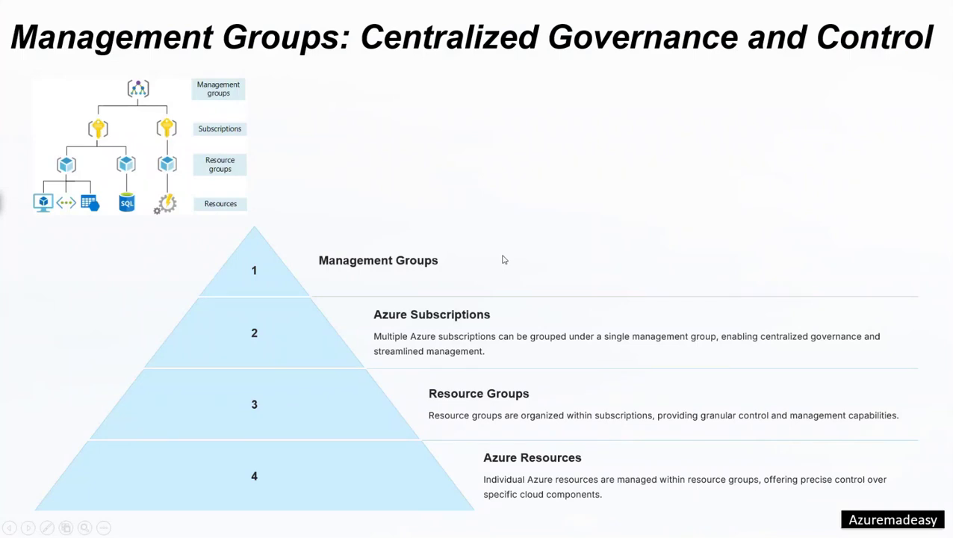
left_click(502, 259)
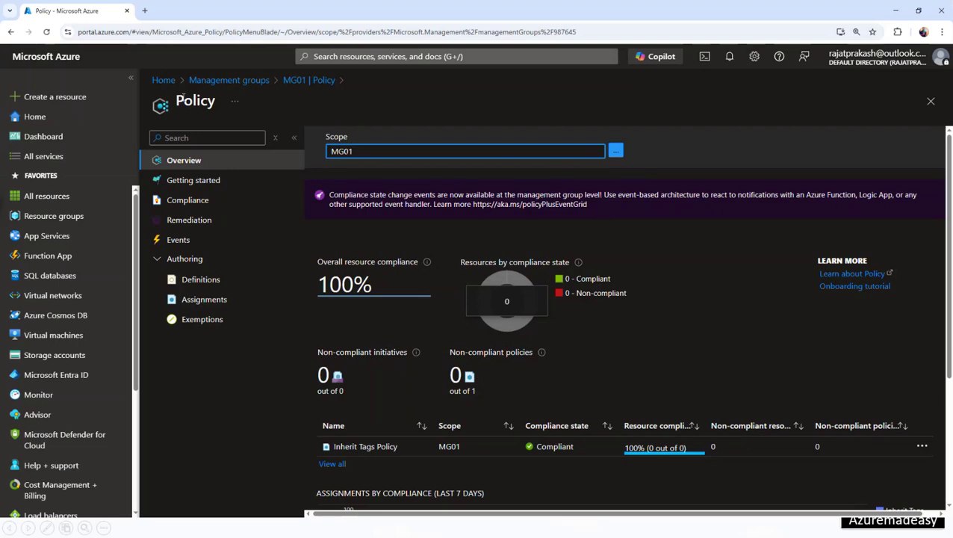
left_click(169, 87)
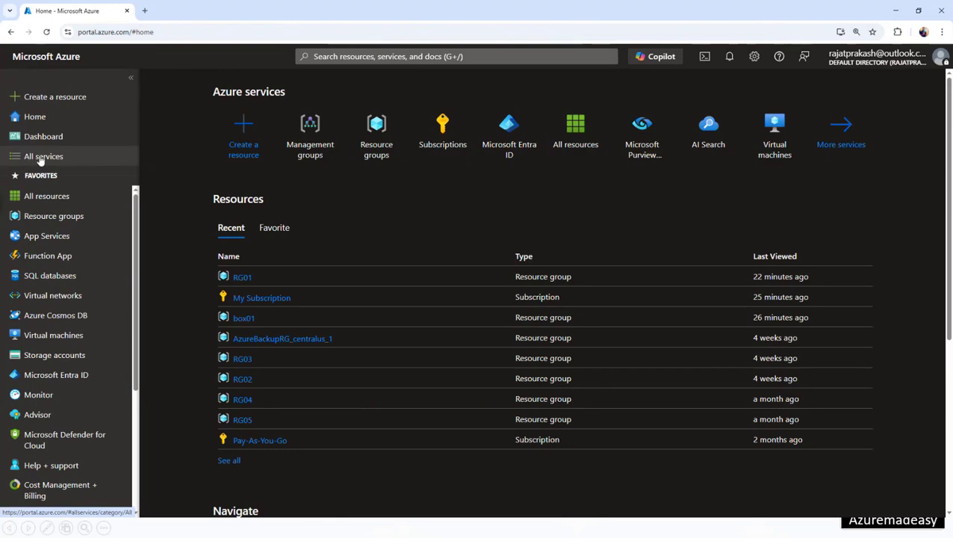
Collapse the portal's main navigation sidebar and expand it again
left_click(132, 80)
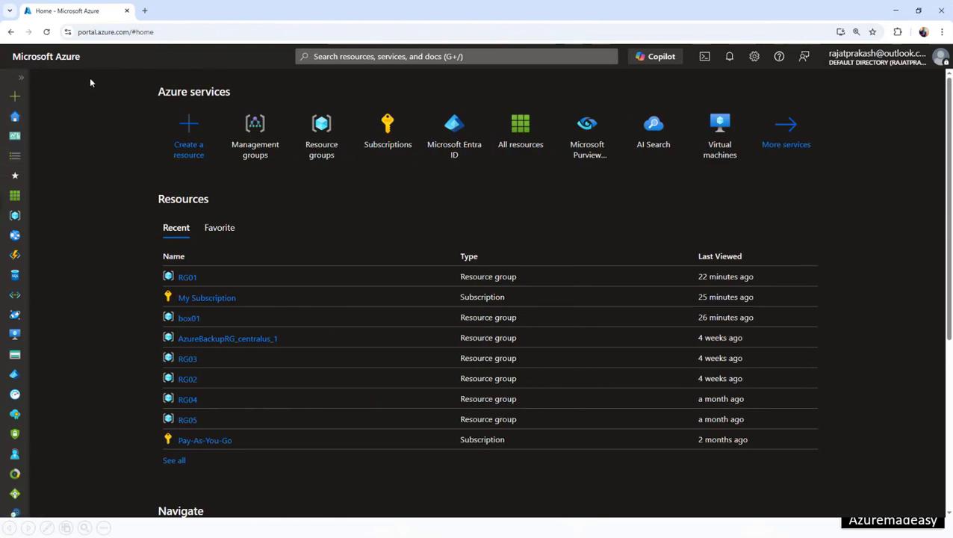
left_click(21, 78)
left_click(129, 76)
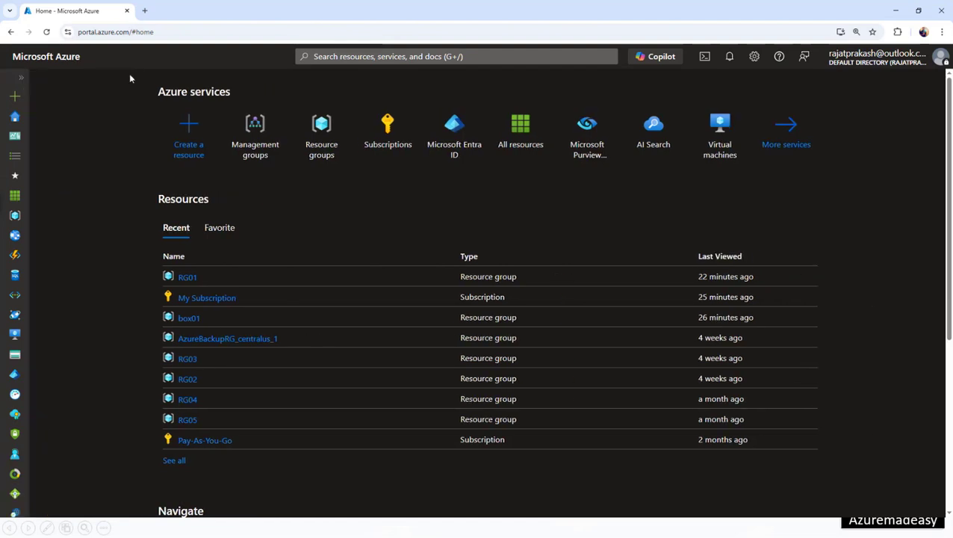
left_click(18, 81)
left_click(128, 81)
left_click(21, 77)
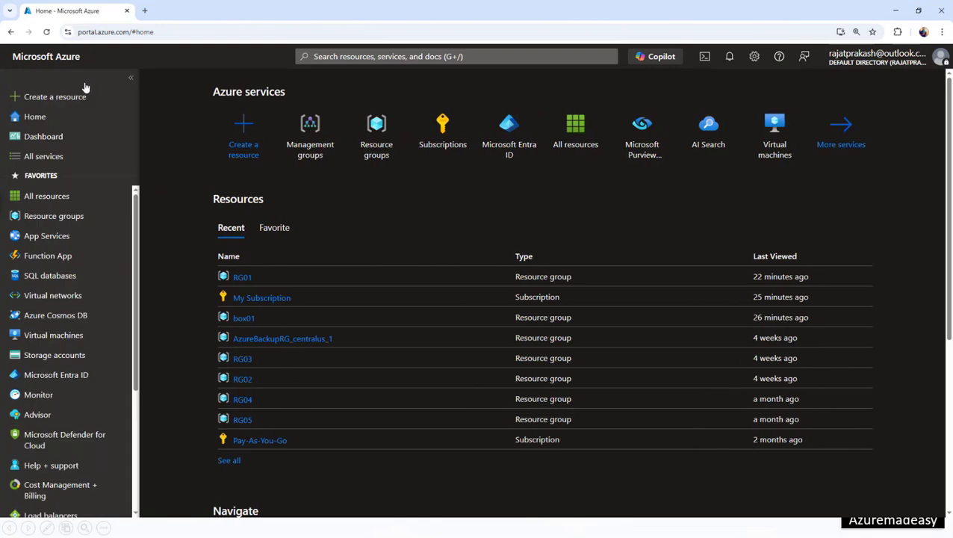
Examine the full Azure service catalogue by category, looking through Compute, Containers and Databases and the remaining category names
left_click(51, 160)
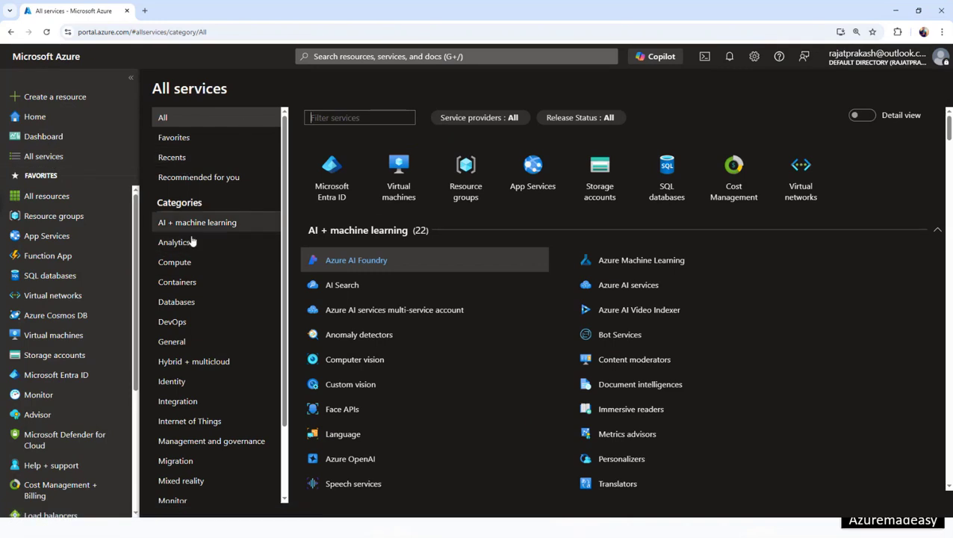
left_click(189, 267)
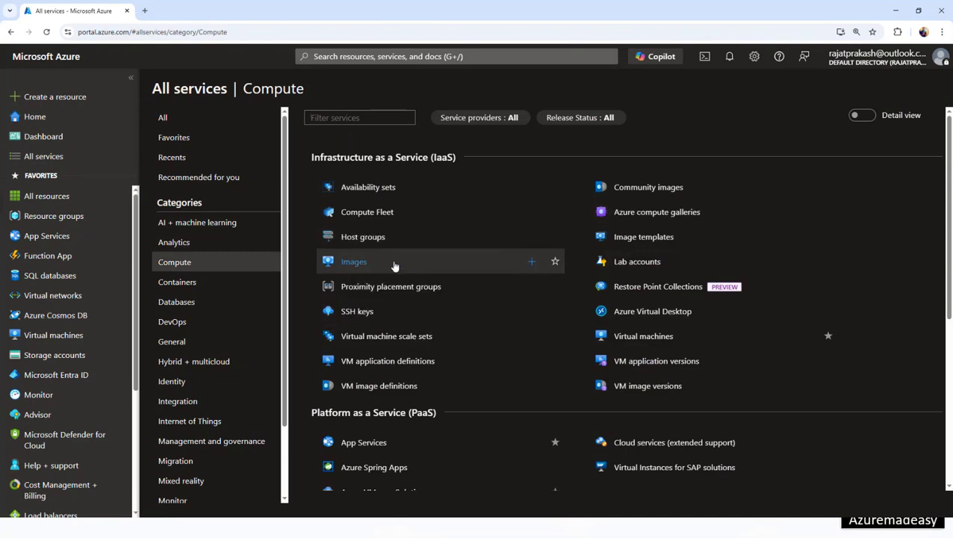
left_click(205, 293)
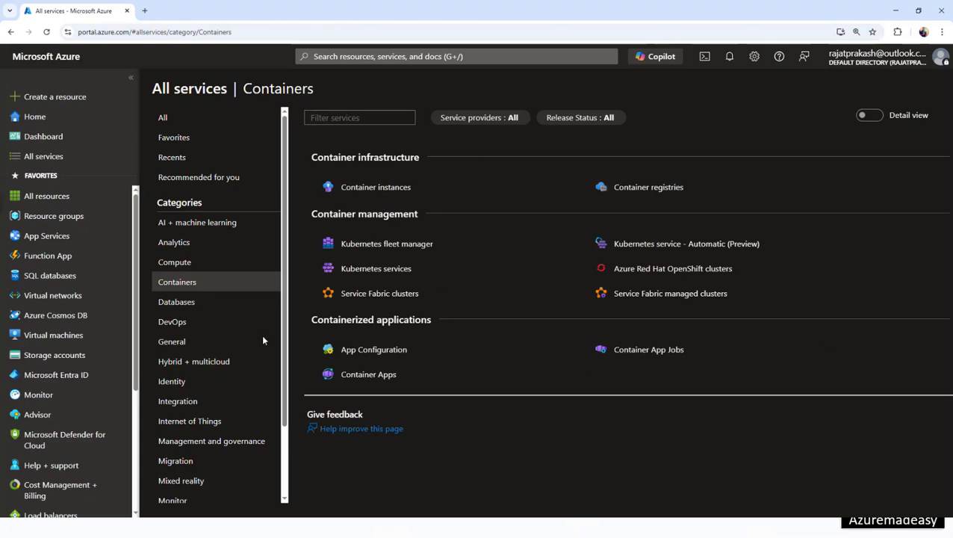
left_click(195, 301)
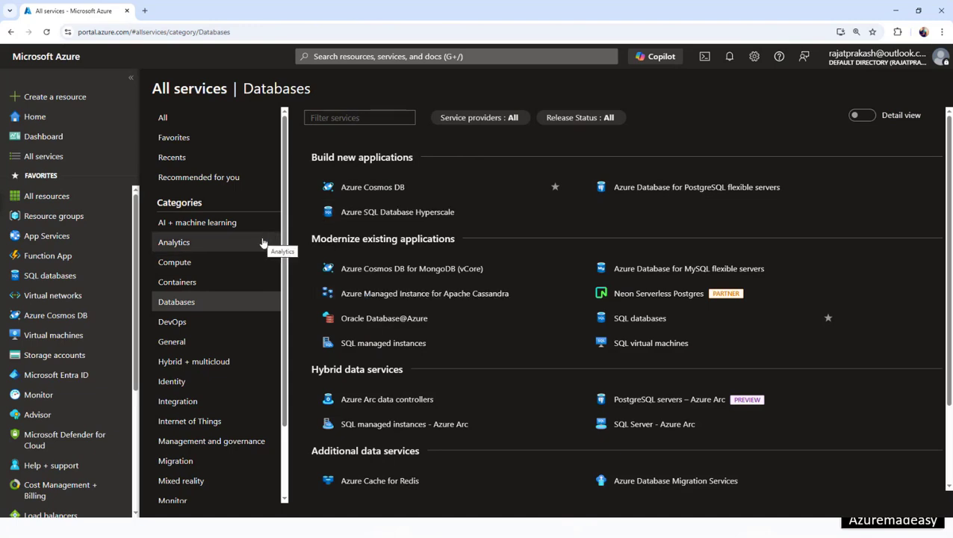
left_click(202, 269)
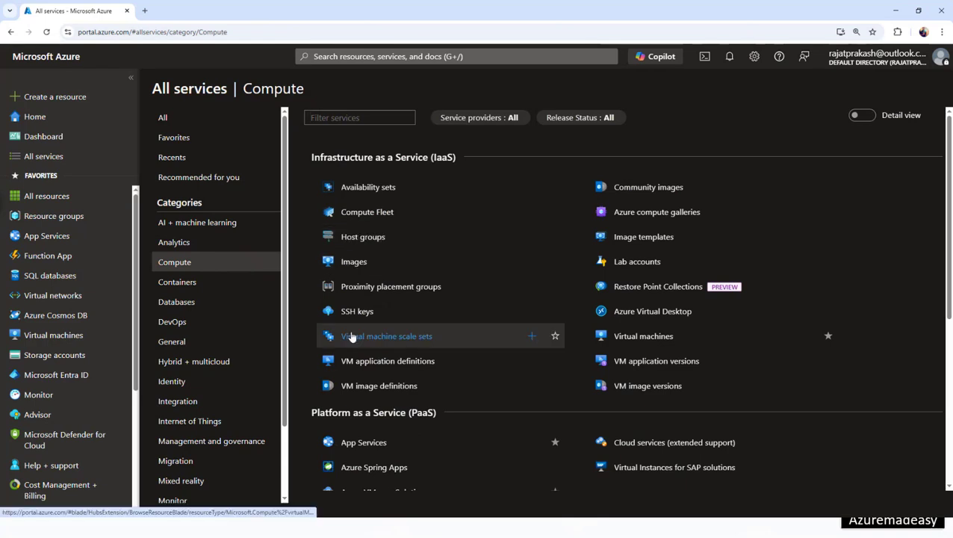
left_click(211, 282)
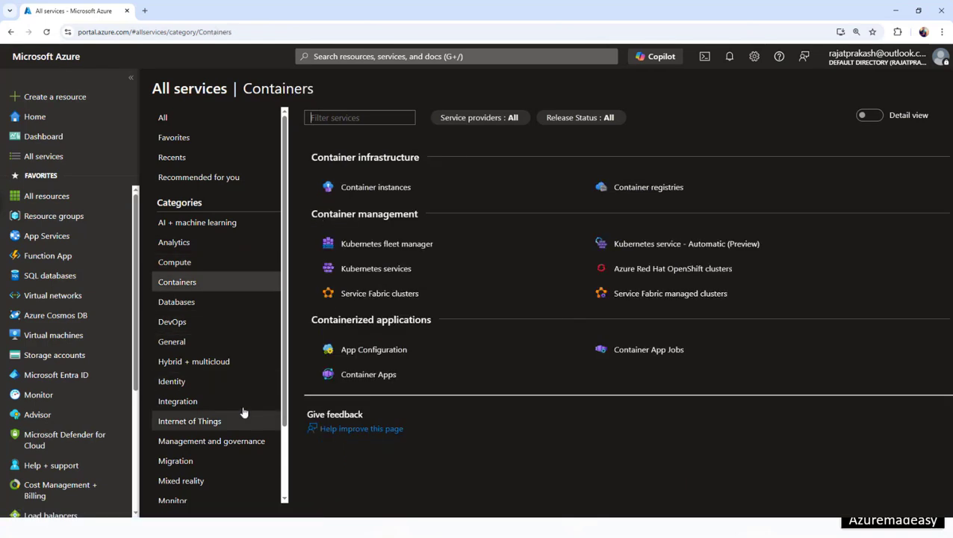
scroll(214, 360, "down", 1)
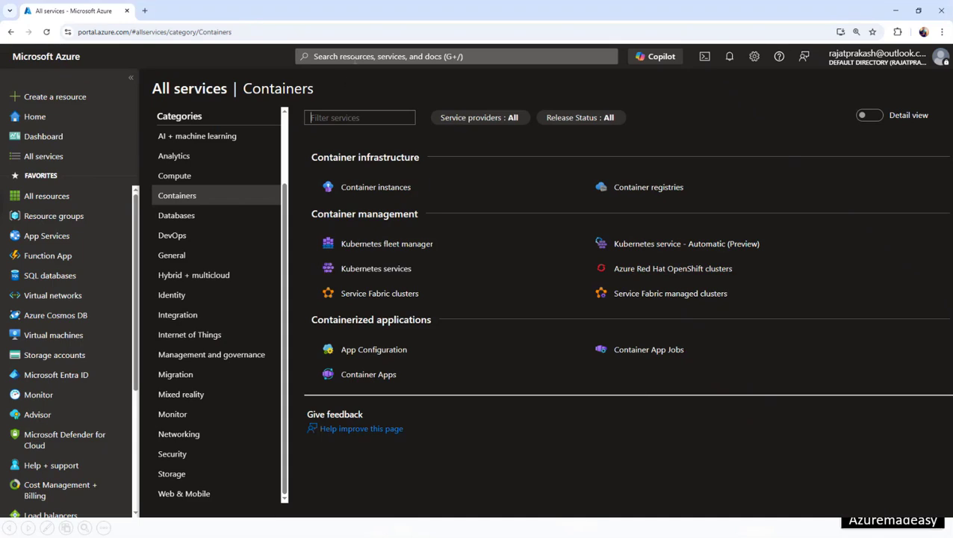
Search the portal for "storage a" and open the Storage accounts service
left_click(364, 54)
type("stor")
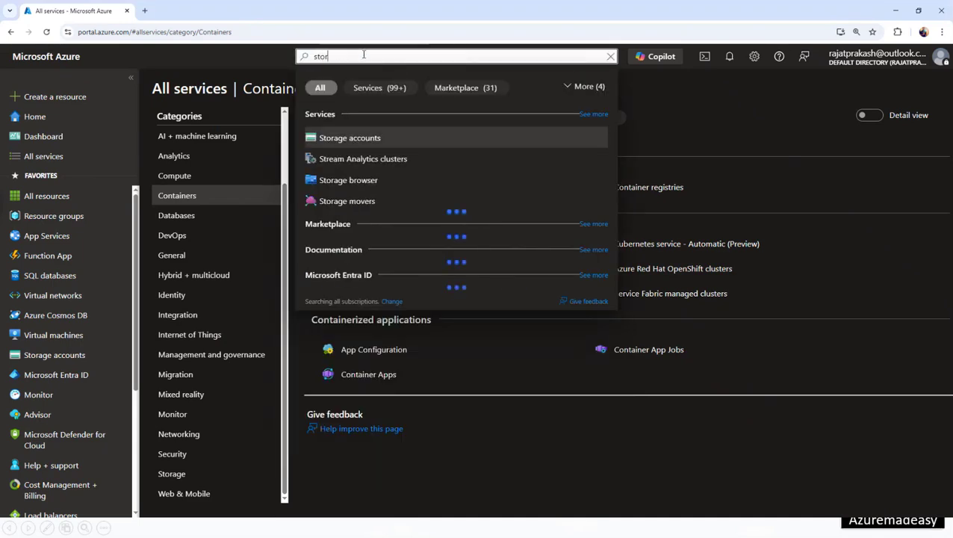
type("age a")
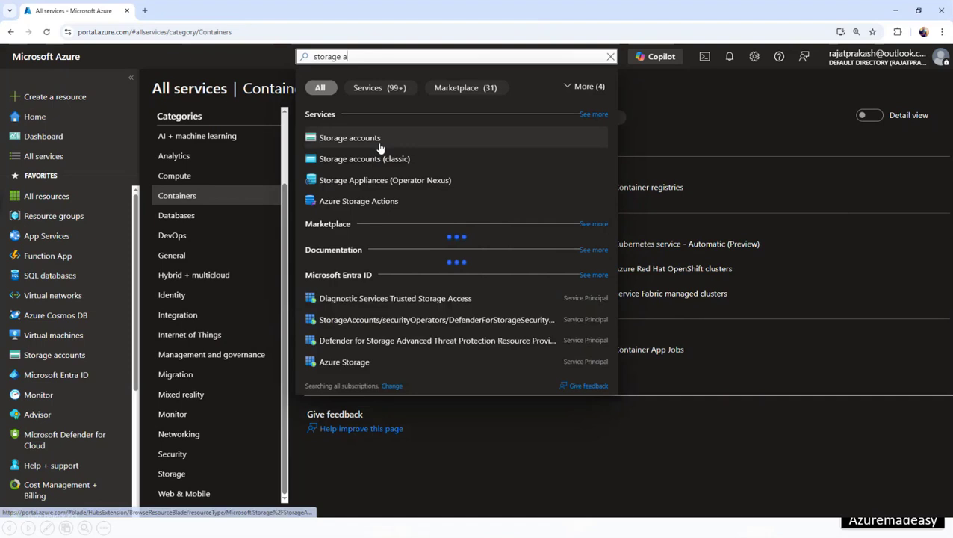
left_click(378, 140)
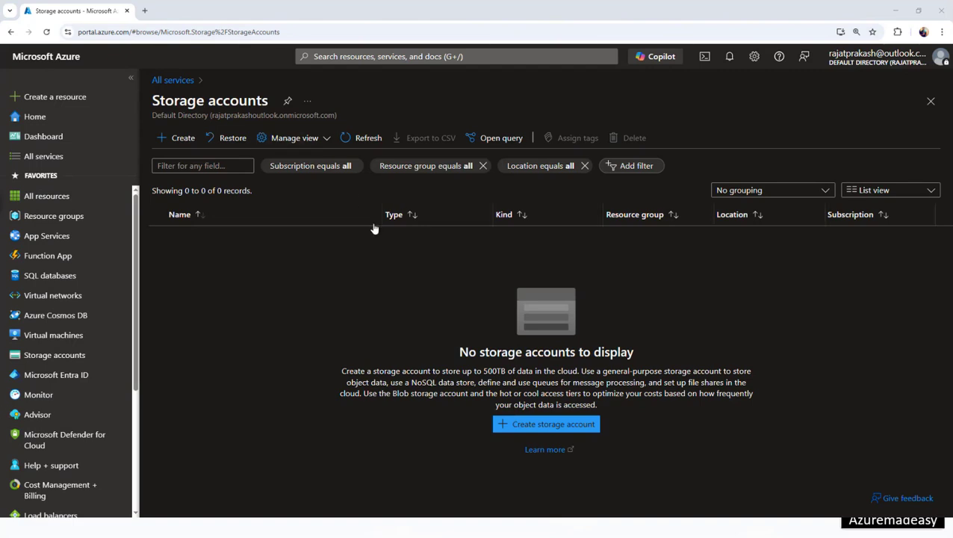
Start creating a storage account and assign it to the resource group box01
left_click(183, 143)
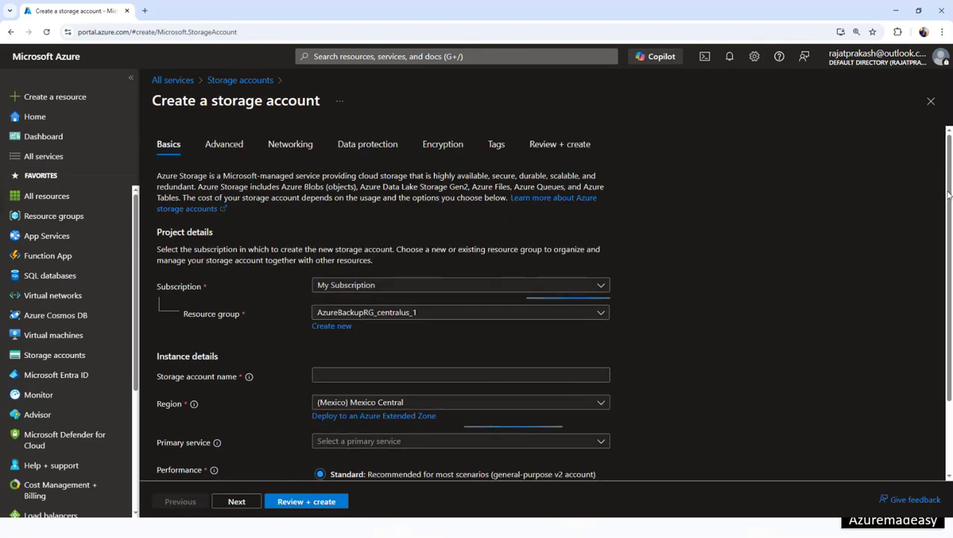
scroll(949, 190, "down", 1)
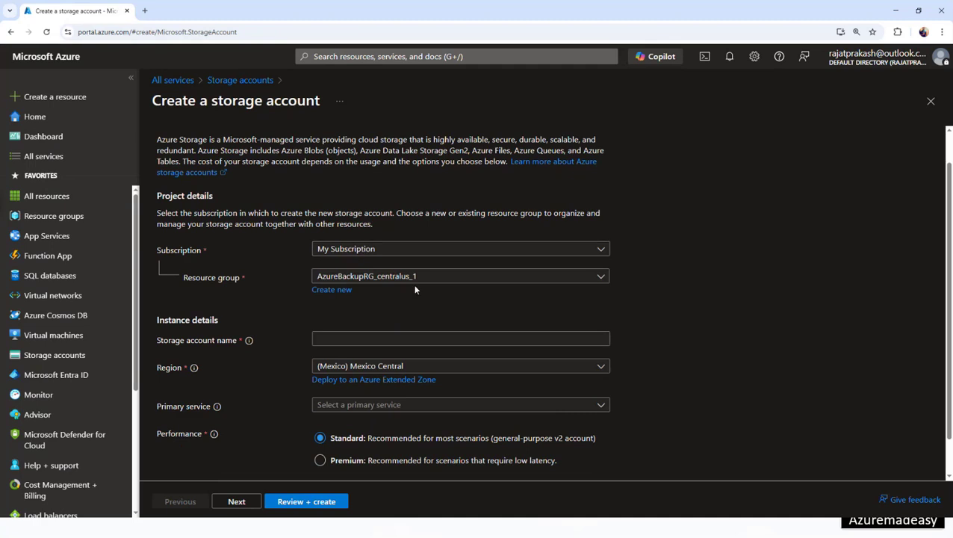
left_click(344, 281)
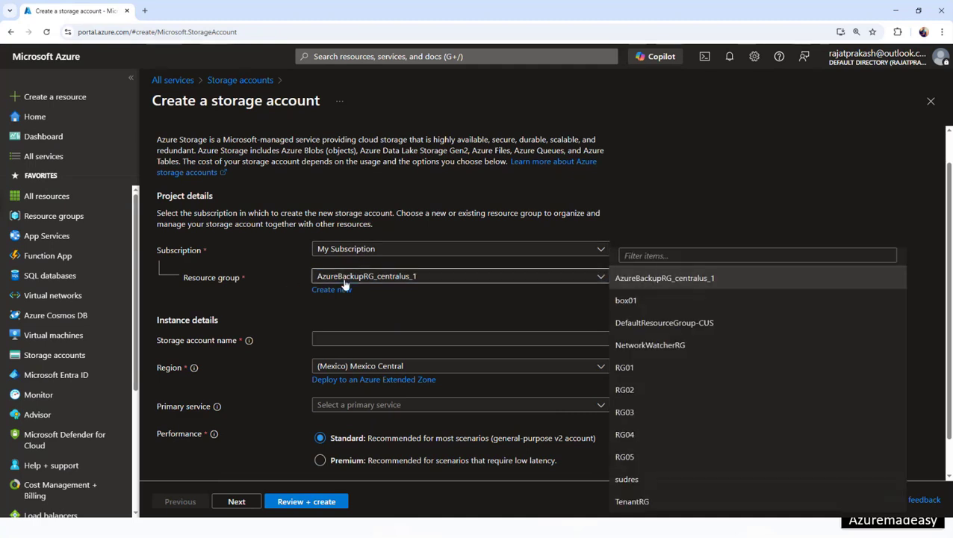
left_click(627, 302)
left_click(529, 275)
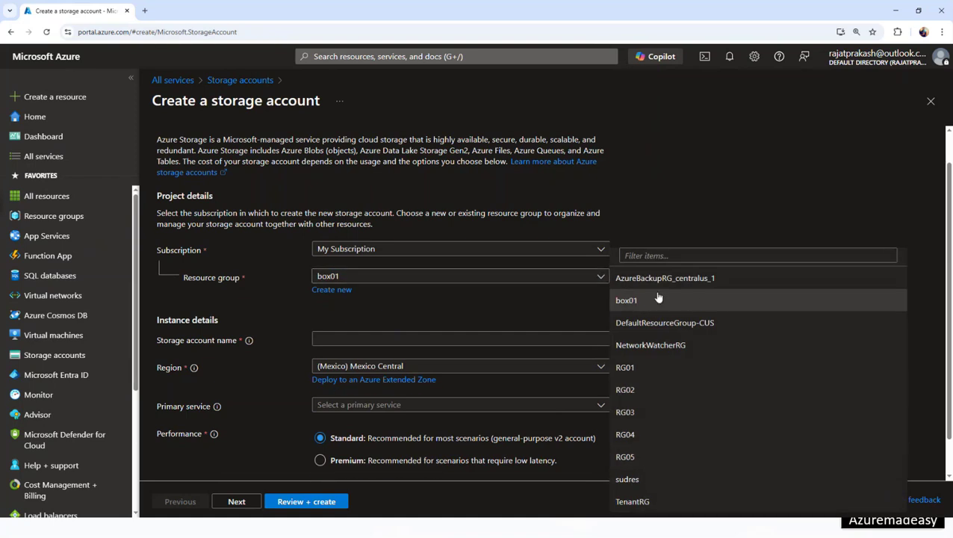
left_click(658, 299)
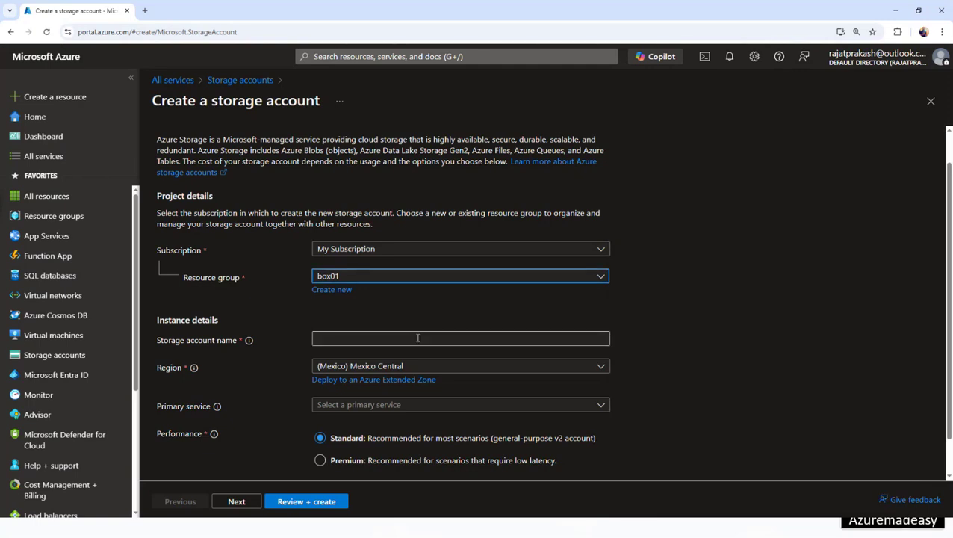
Name the storage account azuremadeasystgaccount01 and view the available regions without choosing a different one
left_click(418, 337)
type("azurema")
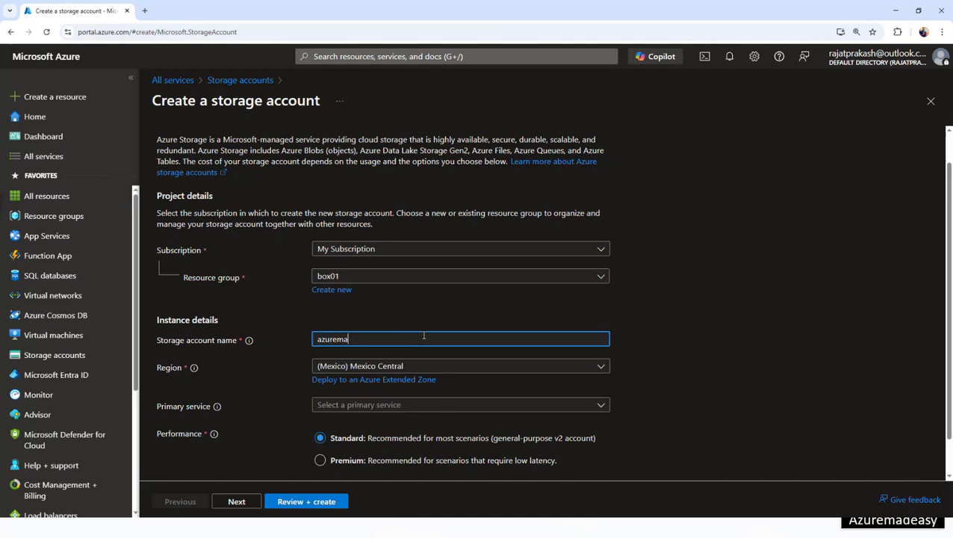
type("deasystgaccount01")
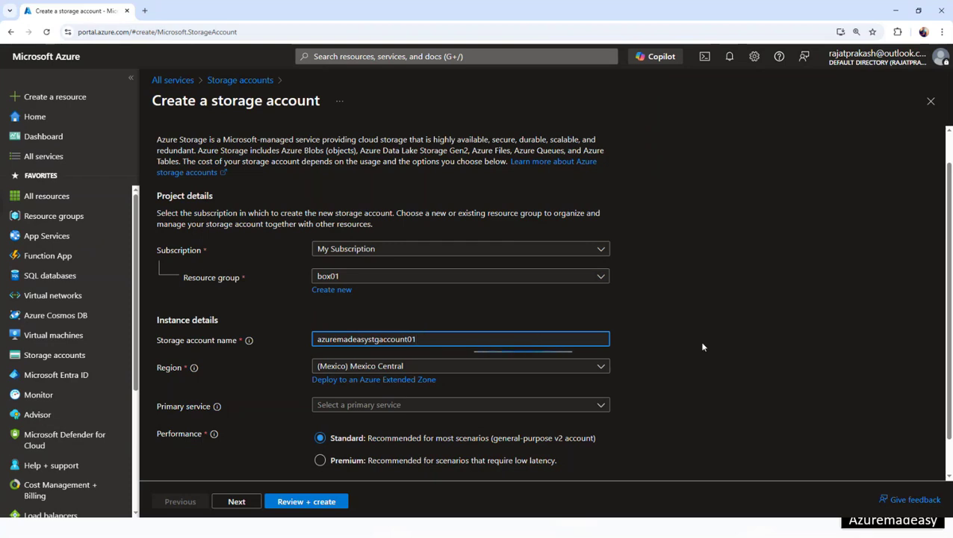
left_click(472, 366)
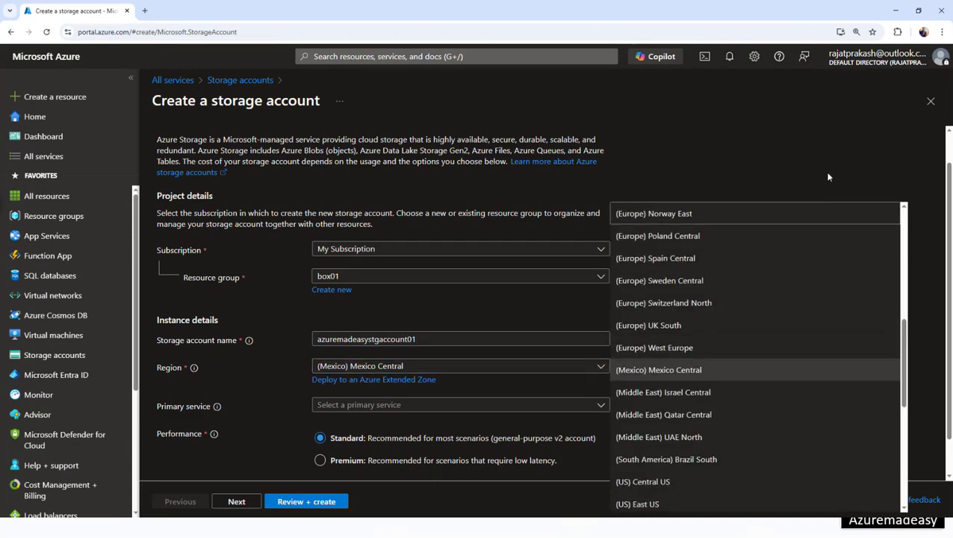
key("Escape")
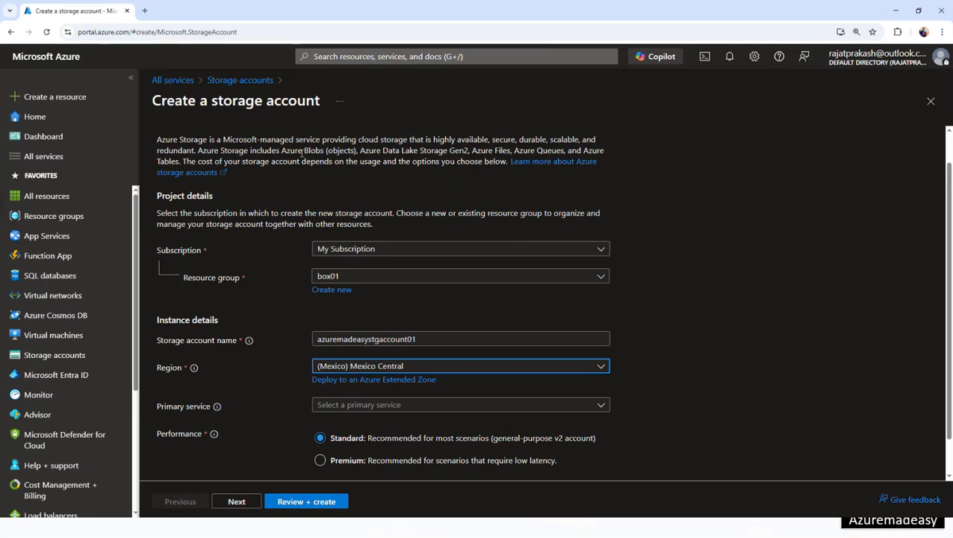
Review the Subscription, Resource group, Storage account name and Region fields of the new storage account
double_click(177, 250)
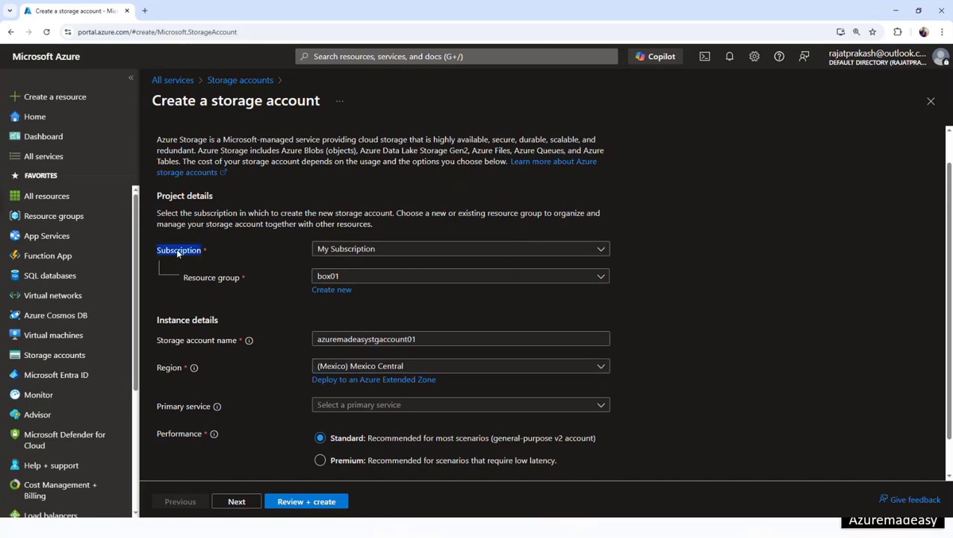
triple_click(212, 278)
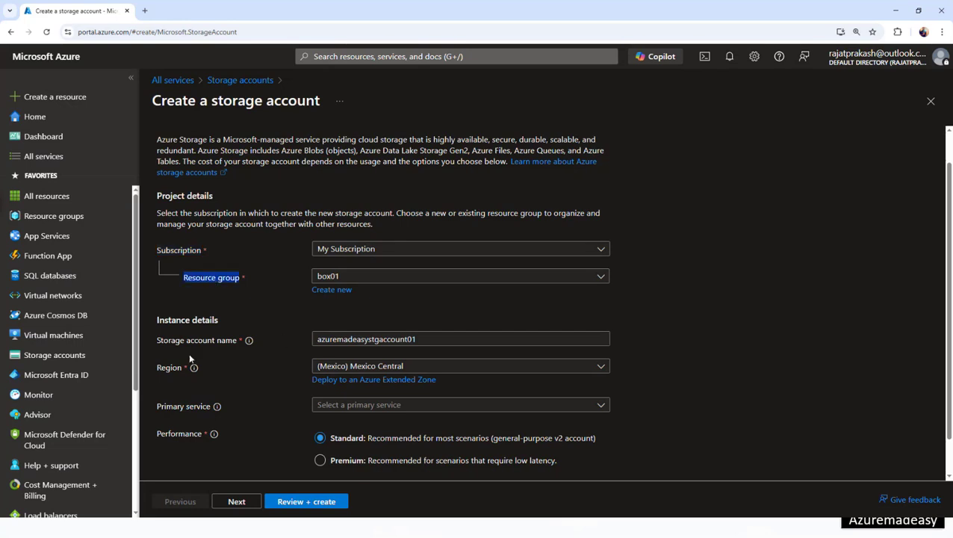
double_click(168, 371)
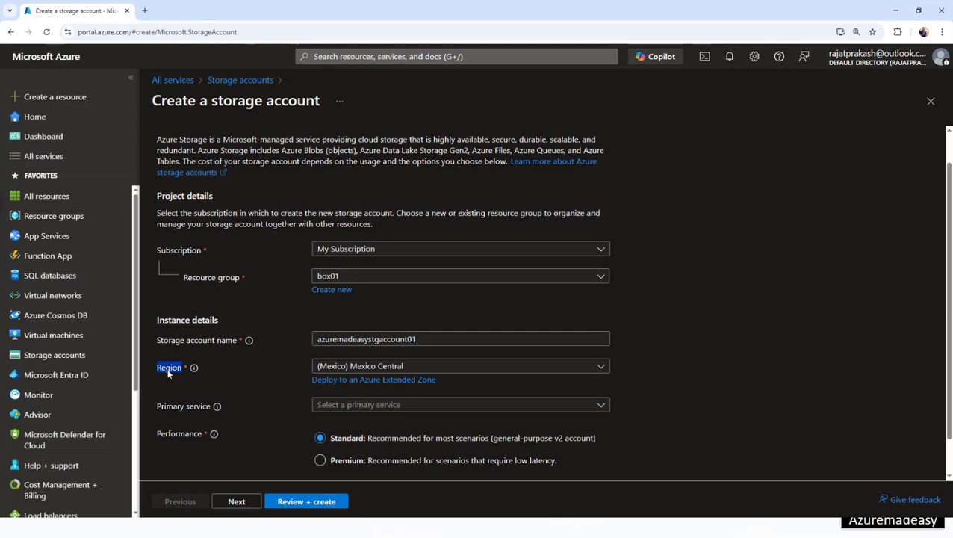
triple_click(213, 340)
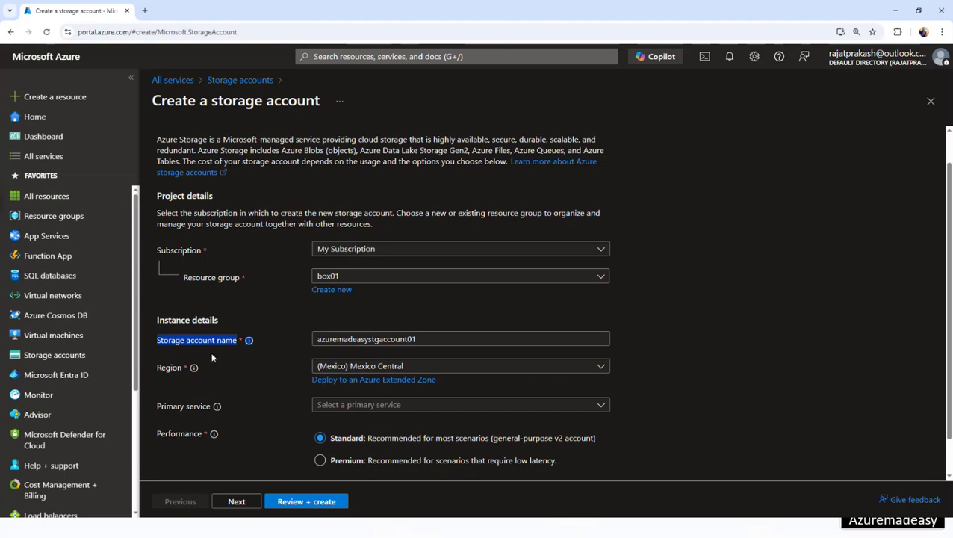
left_click(215, 341)
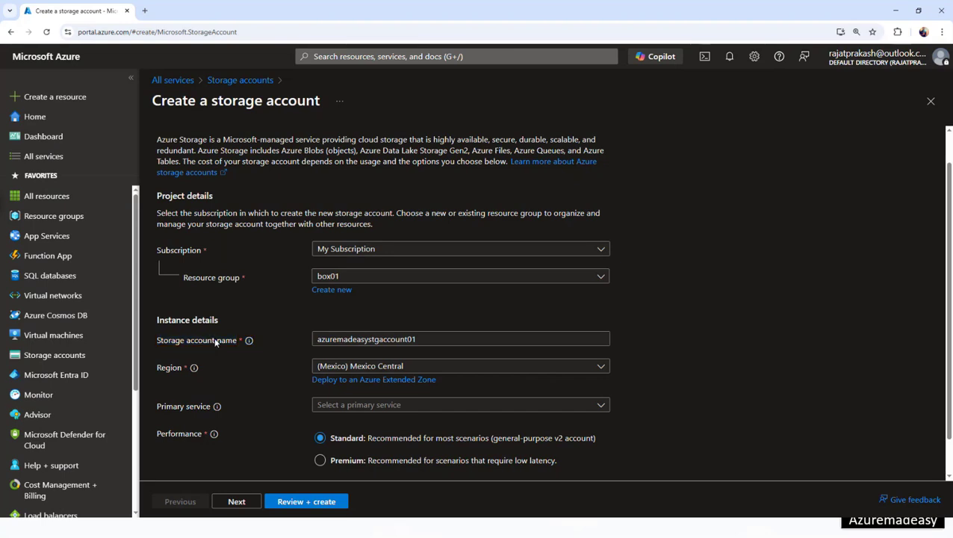
double_click(188, 253)
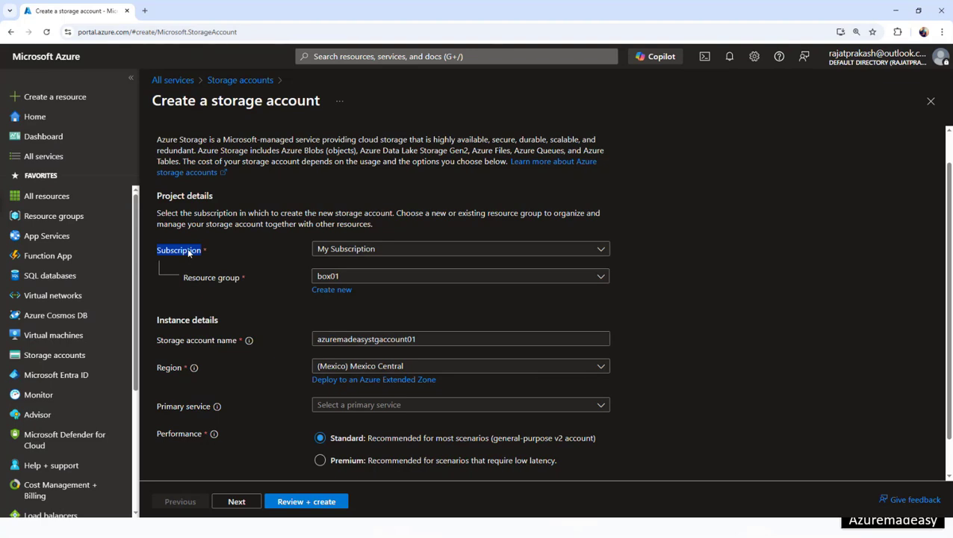
triple_click(227, 281)
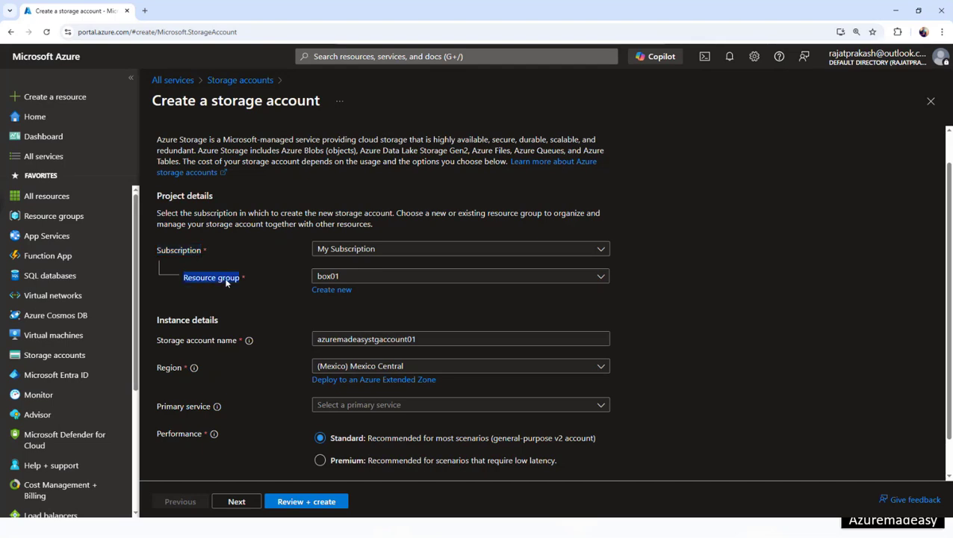
Go over the Region, Subscription and Resource group fields of the storage account form once more
double_click(171, 369)
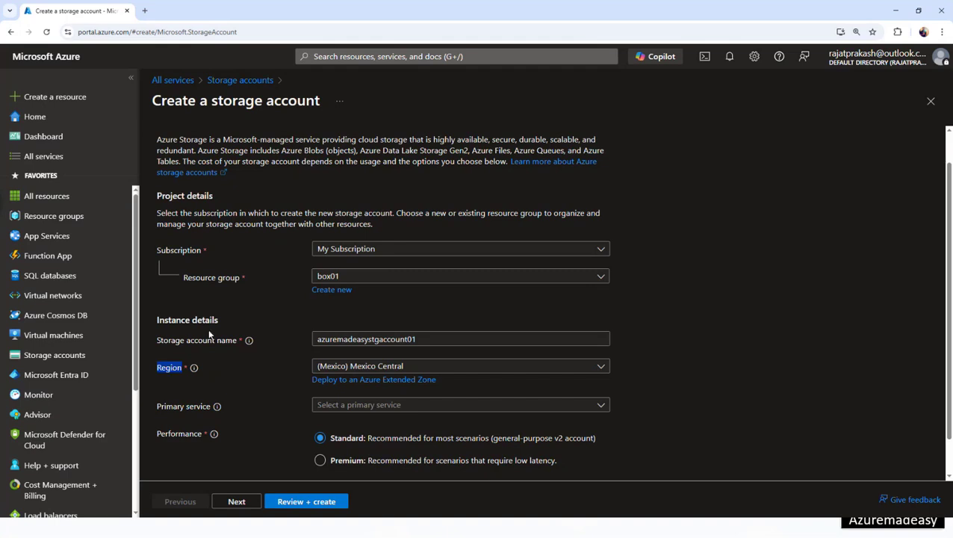
double_click(191, 252)
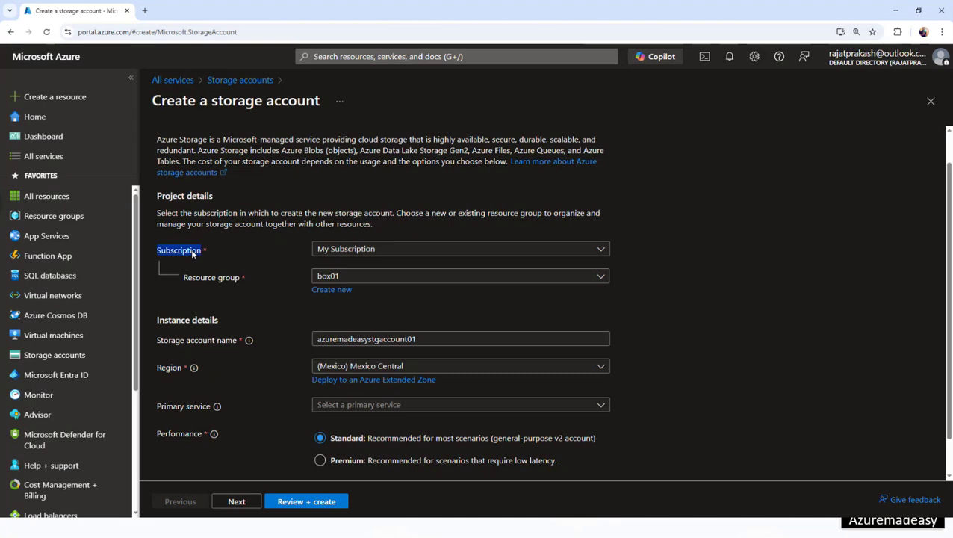
triple_click(219, 281)
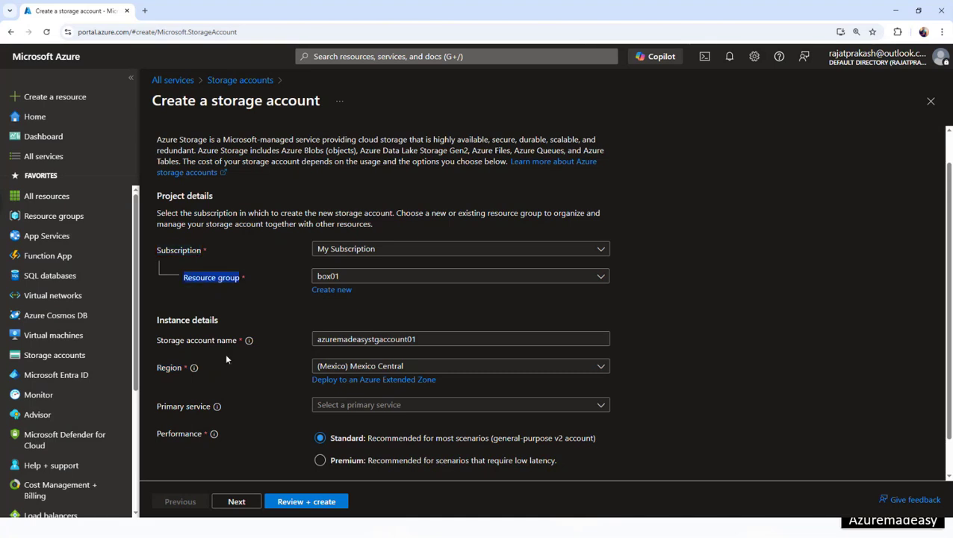
double_click(171, 369)
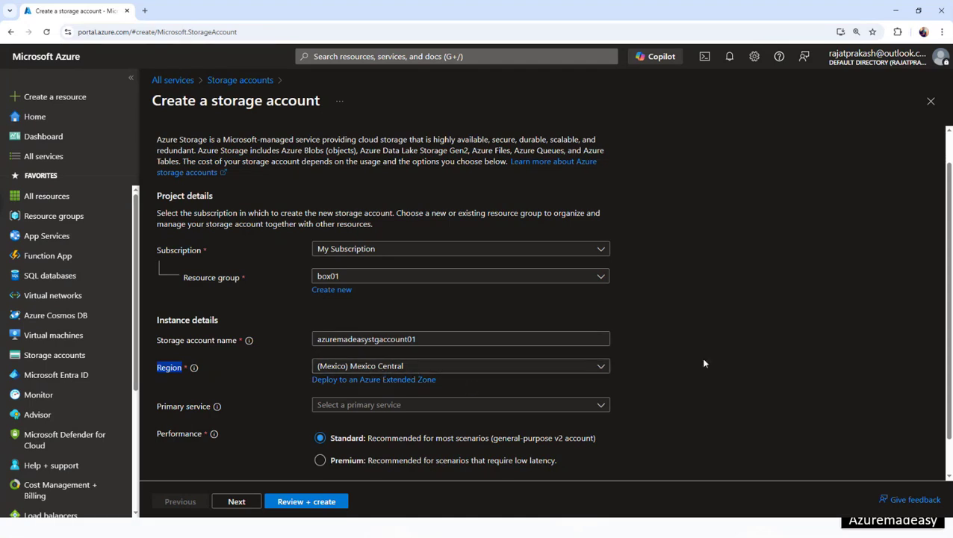
Set the primary service to Azure Files, keep Standard performance and locally-redundant storage, and create the storage account
scroll(942, 279, "down", 2)
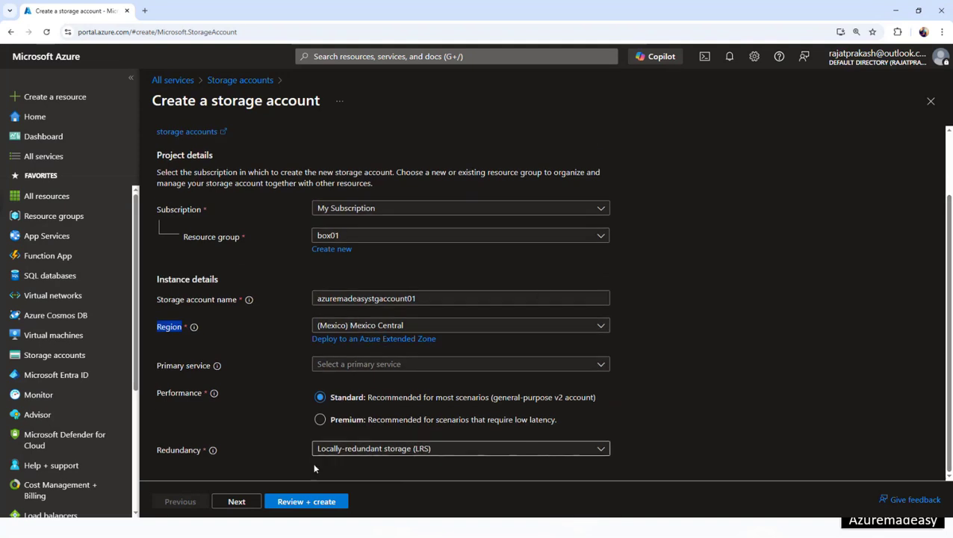
left_click(335, 368)
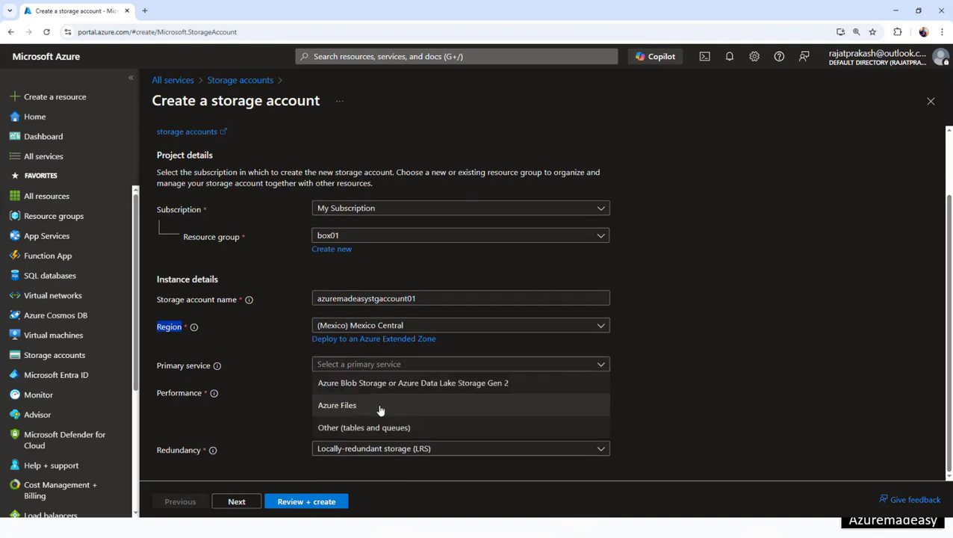
left_click(381, 408)
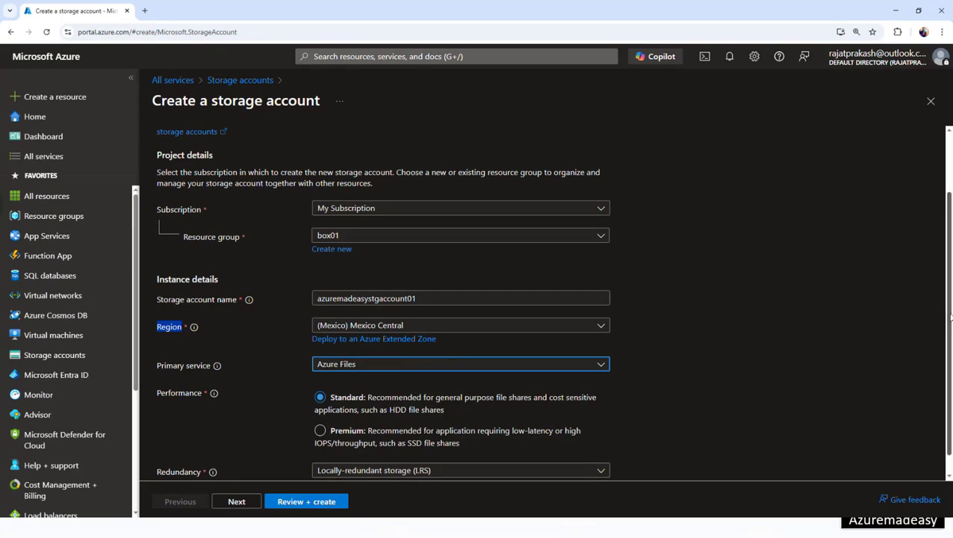
scroll(950, 317, "down", 1)
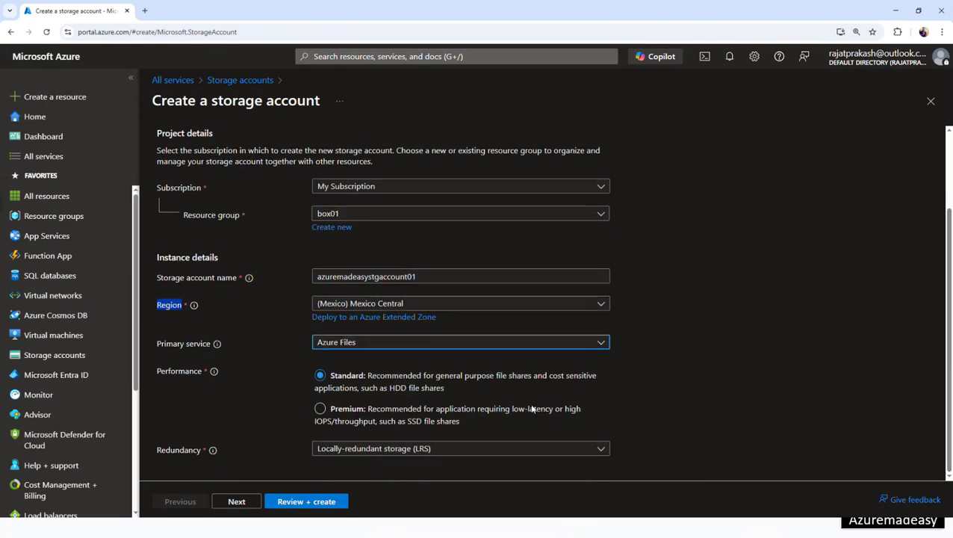
left_click(302, 503)
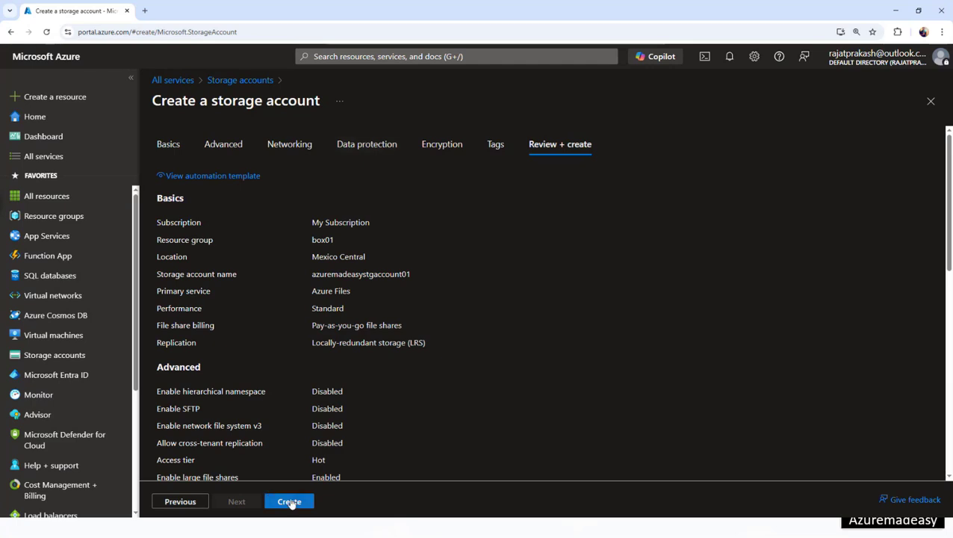
left_click(289, 501)
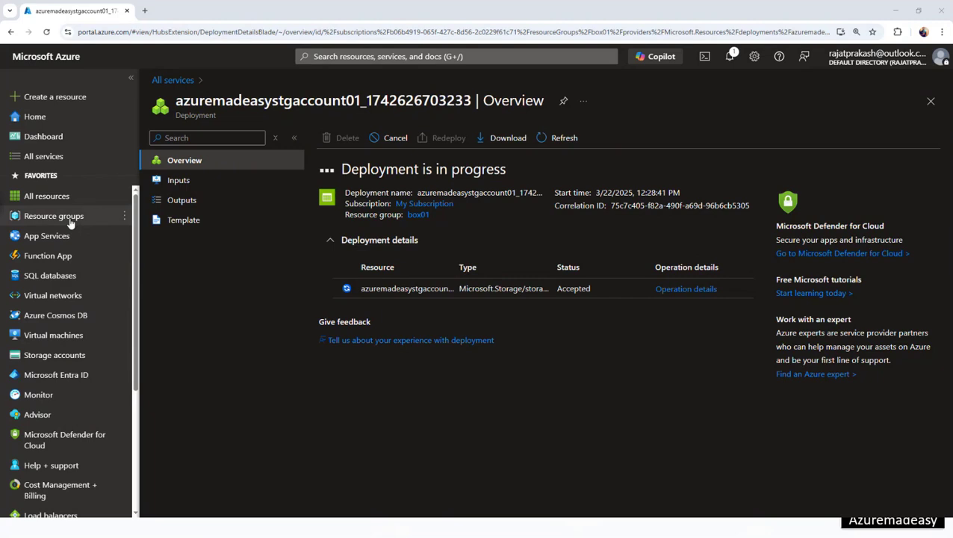
Open the deployments of resource group box01 and examine the storage account deployment's entry
left_click(71, 222)
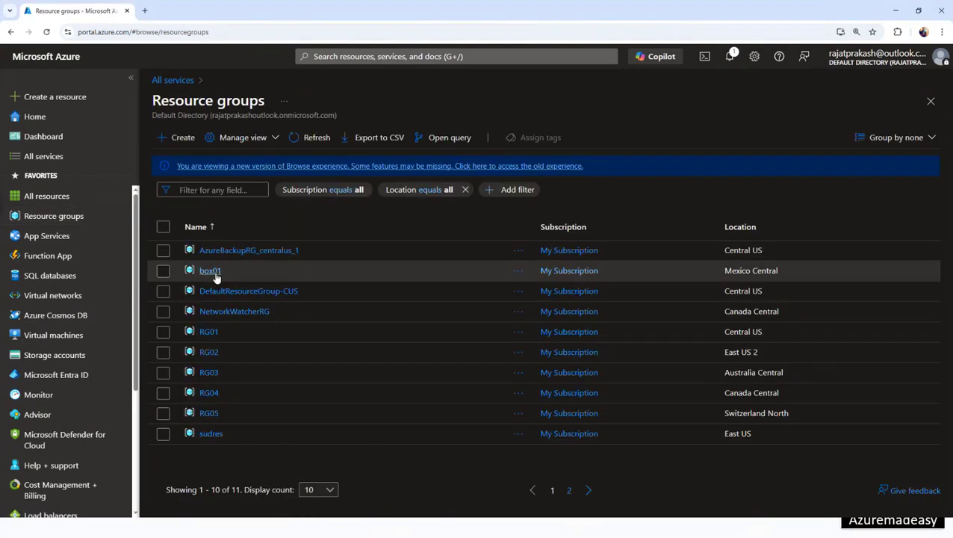
left_click(210, 272)
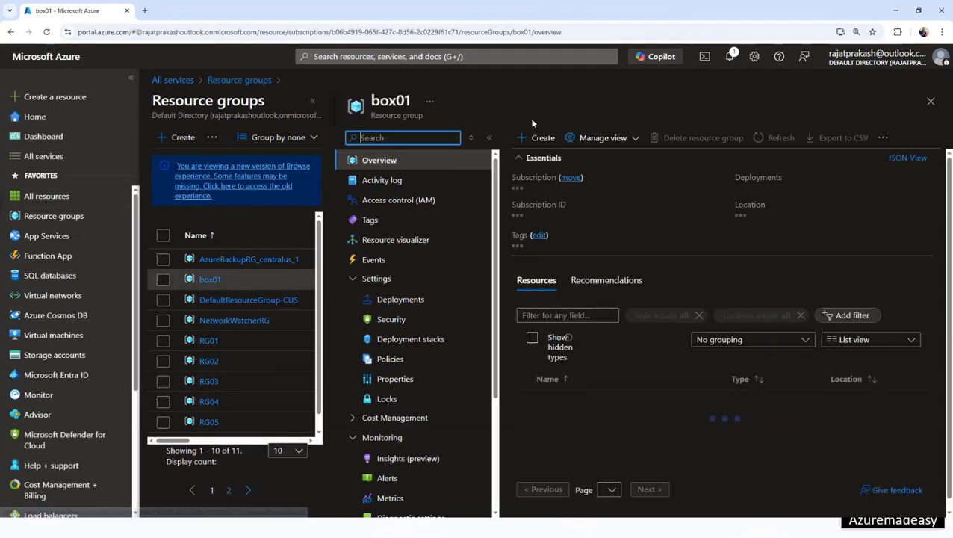
left_click(404, 302)
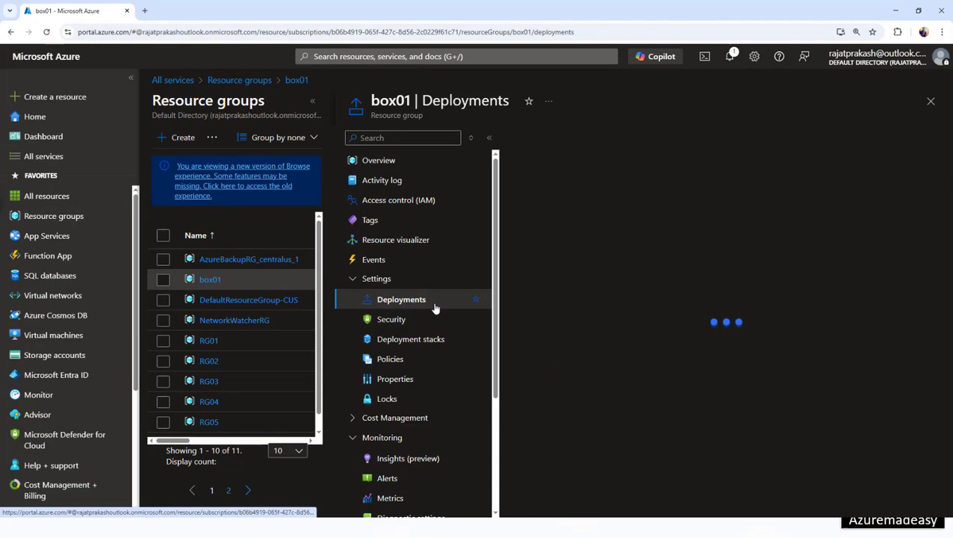
mouse_move(637, 236)
left_mouse_down()
mouse_move(761, 240)
mouse_move(645, 238)
left_mouse_up()
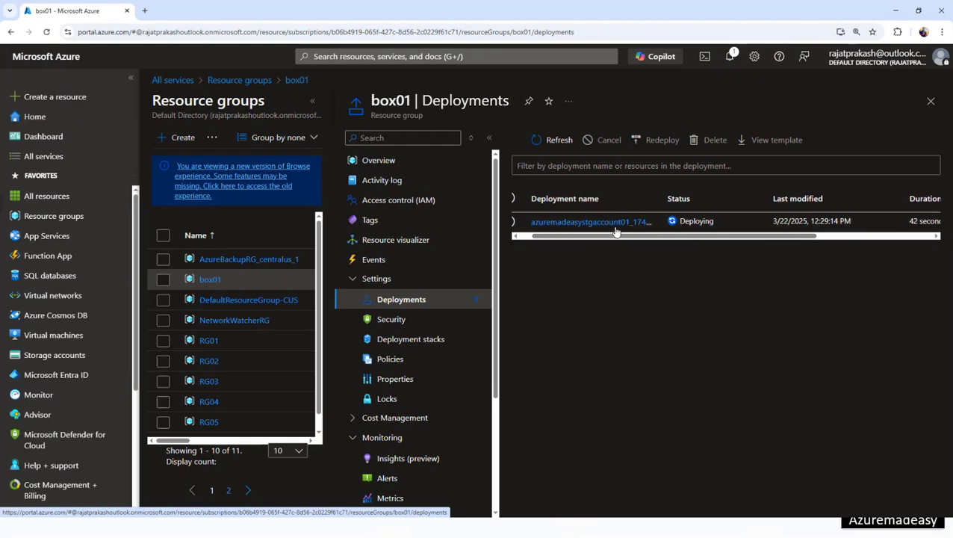
left_click_drag(625, 239, 582, 239)
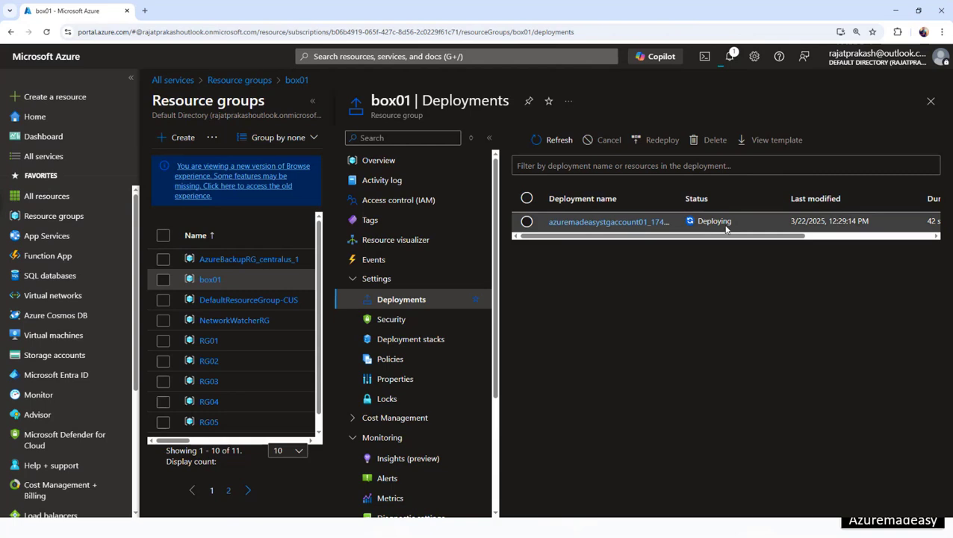
Refresh box01's deployment list to recheck the storage account deployment's status and duration
left_click(564, 140)
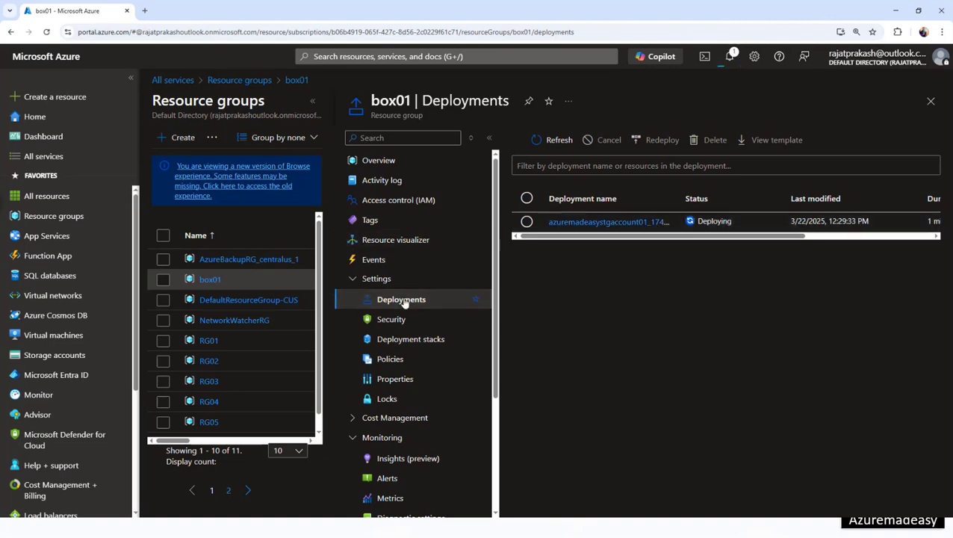
left_click_drag(657, 236, 801, 236)
left_click(557, 140)
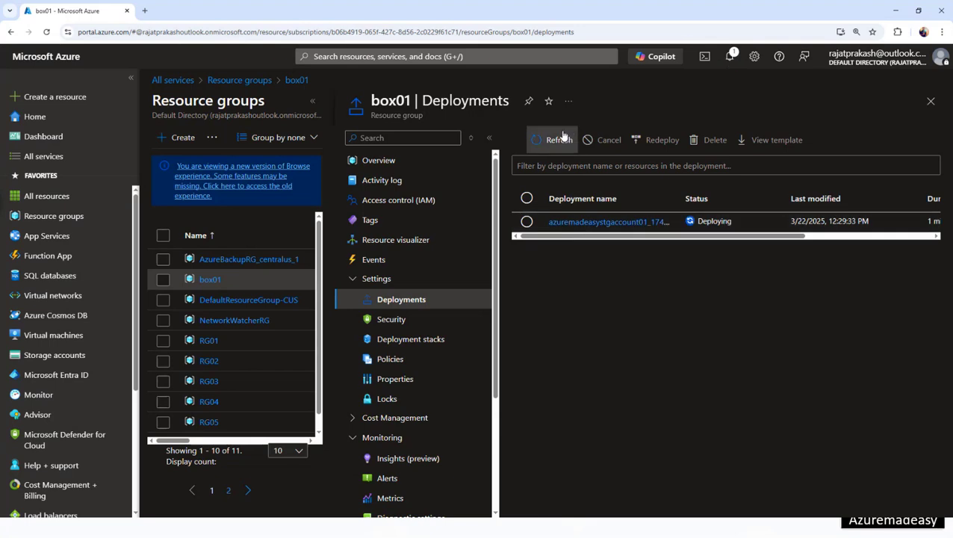
Check the deployment's progress in the portal notifications and box01's resource overview, returning to the deployment list
left_click(730, 57)
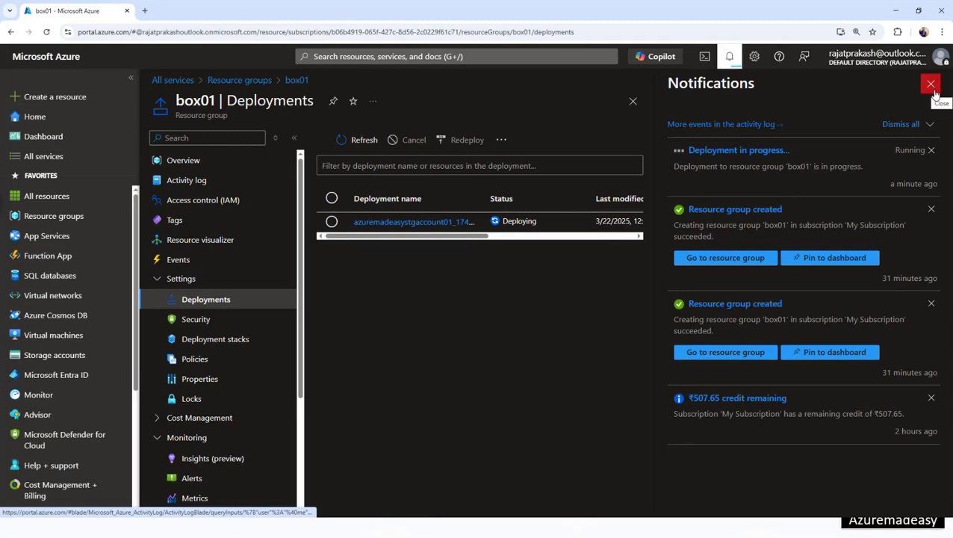
left_click(932, 84)
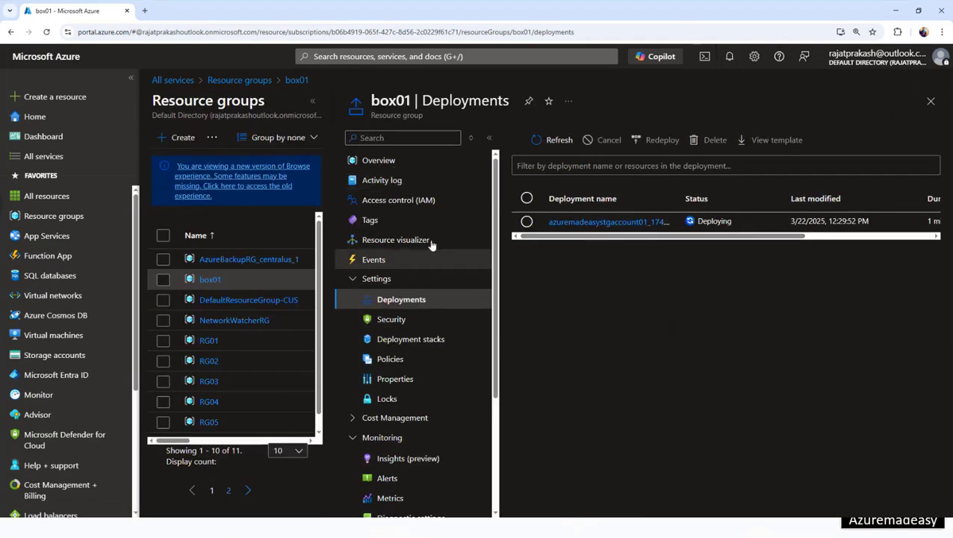
left_click(400, 161)
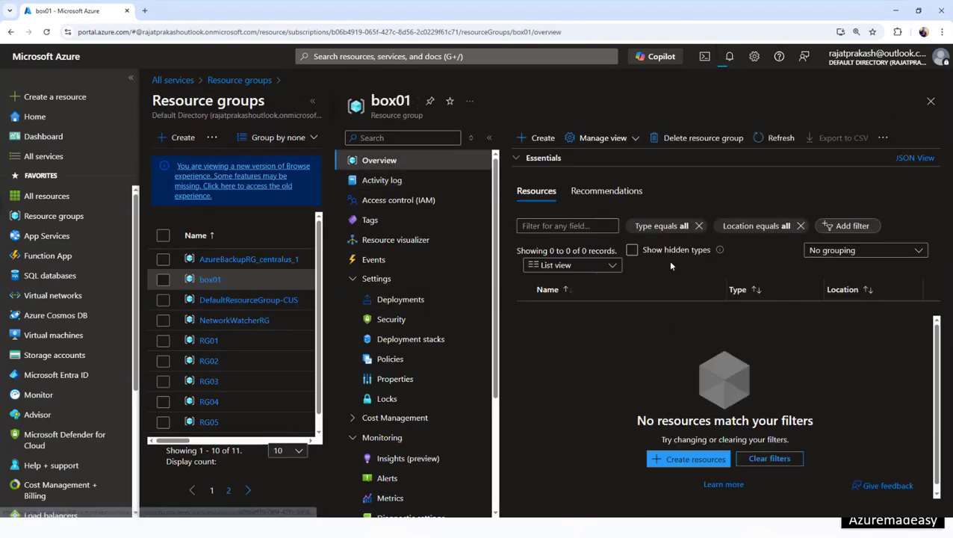
left_click(401, 300)
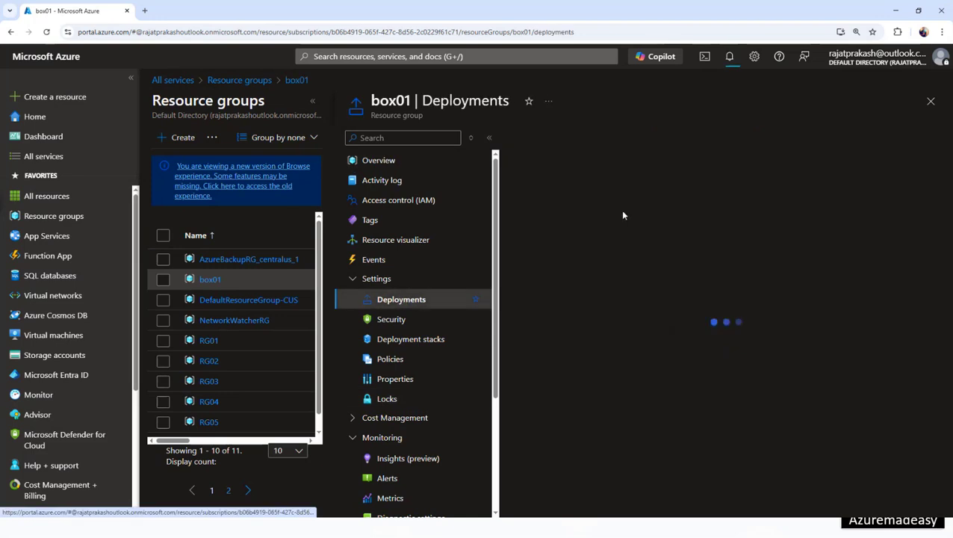